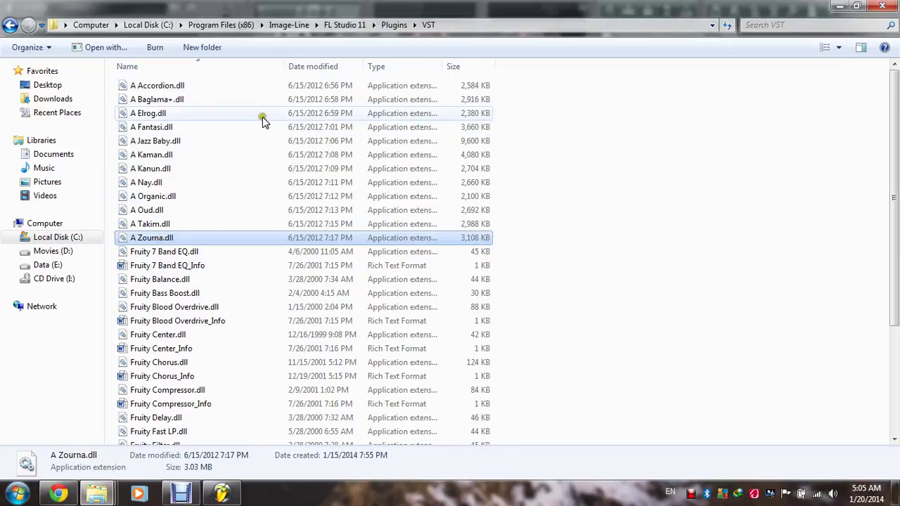
- Switch to FL Studio, open the full list of generator plugins and rescan it for newly installed plugins
click(221, 493)
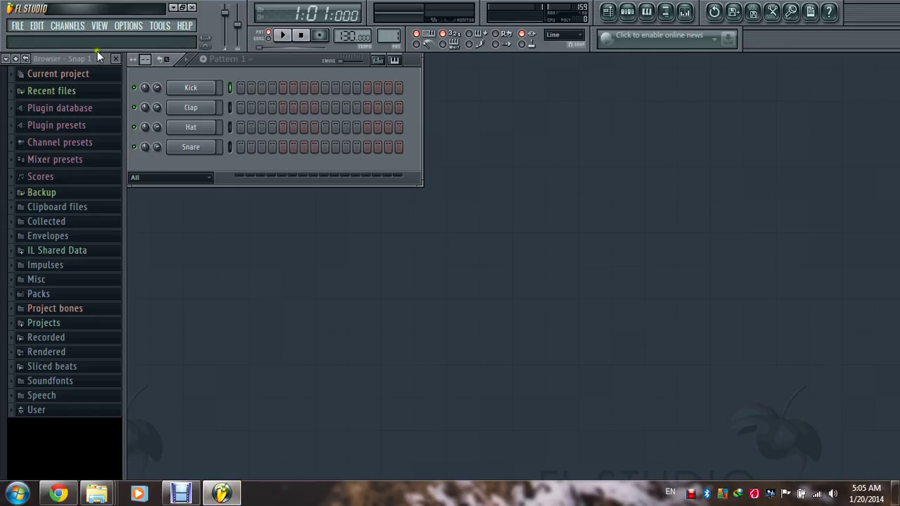
click(67, 25)
mouse_move(104, 38)
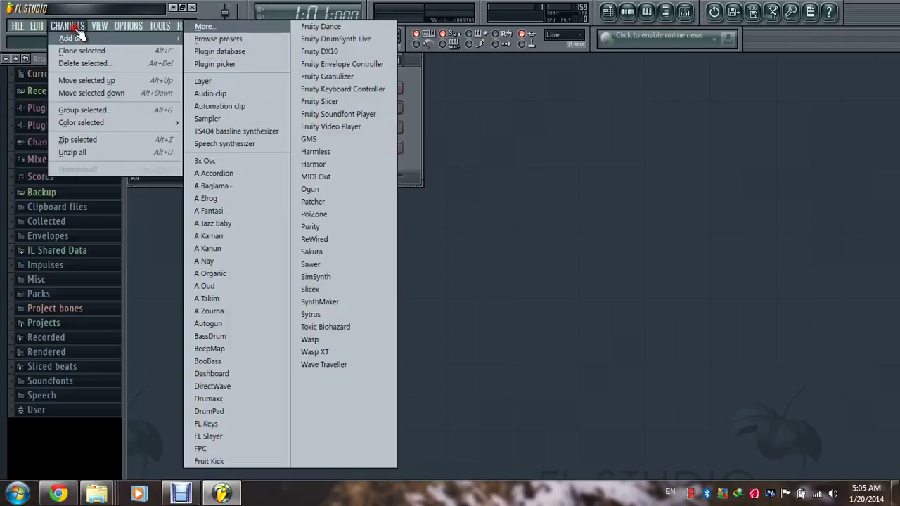
click(205, 27)
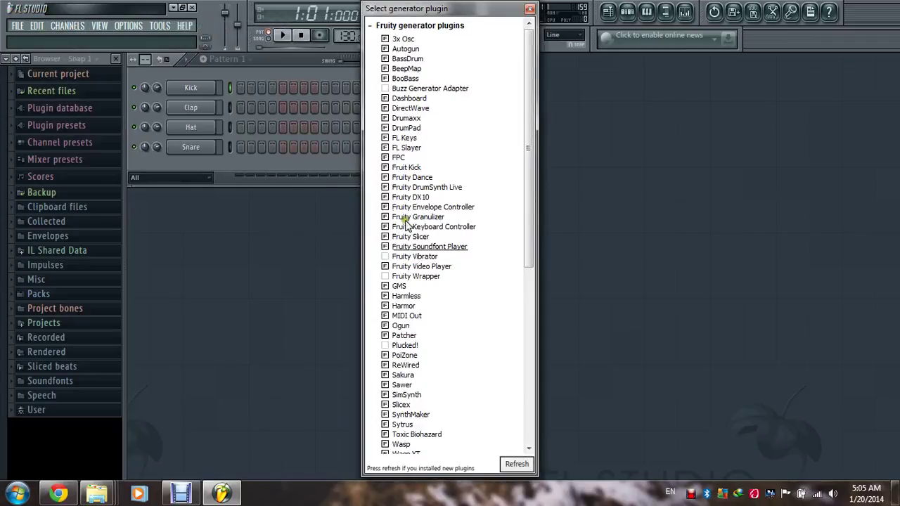
click(512, 464)
click(518, 437)
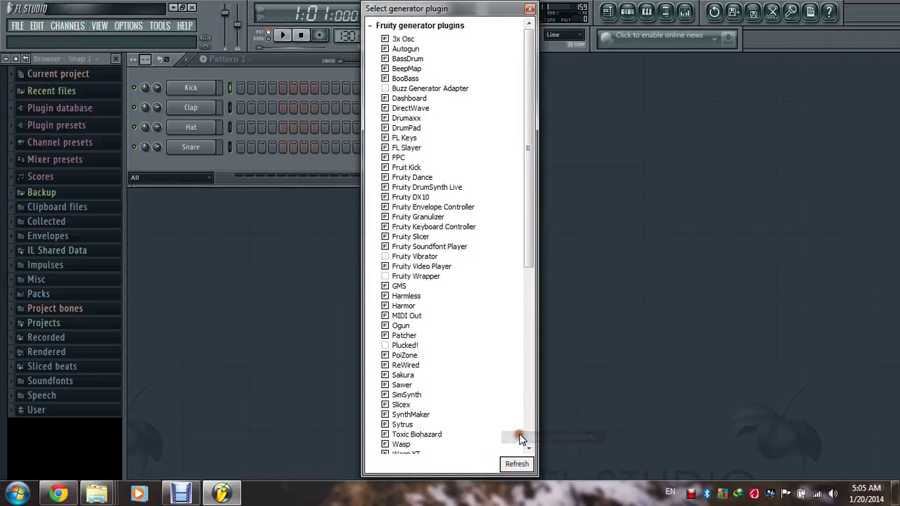
- Check the VST 1 & 2 section of the generator list for the installed instruments from A Accordion to A Zourna, and close the list
drag(531, 236, 516, 441)
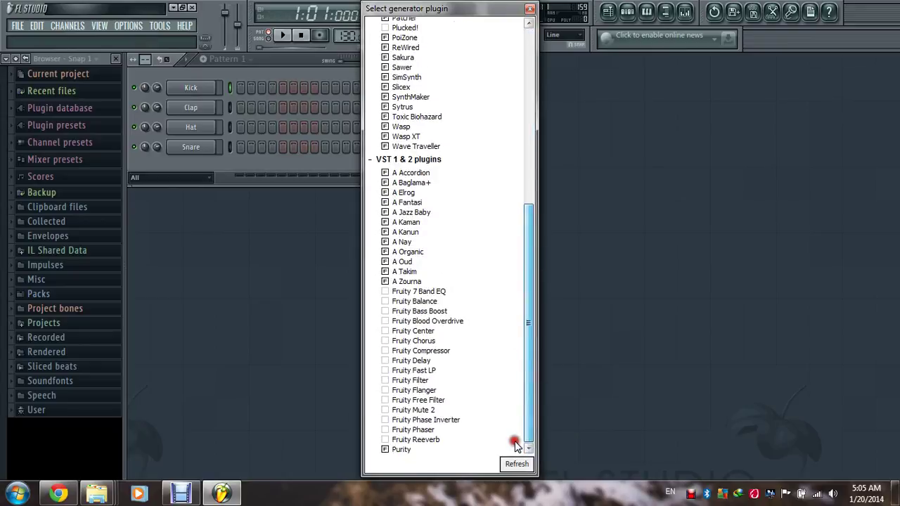
click(382, 174)
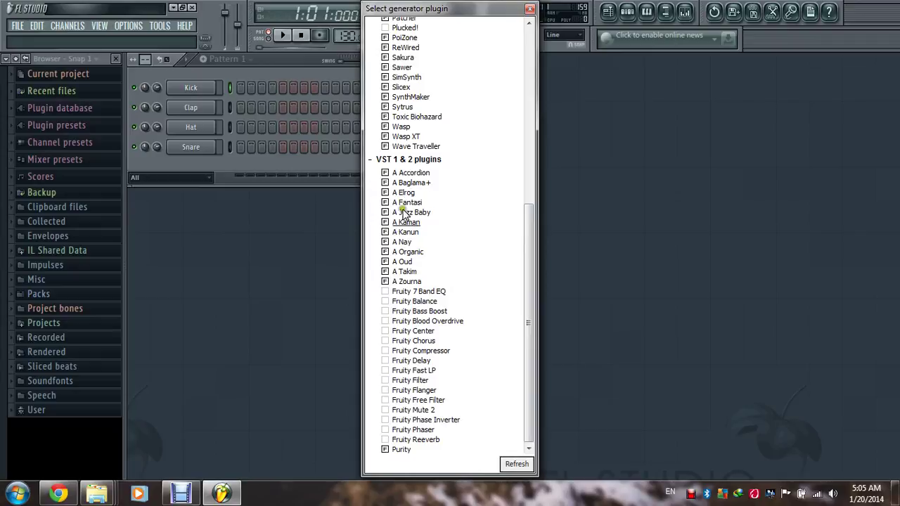
click(530, 8)
- Add an A Kanun channel to the project and move its plugin window below the channel steps
click(67, 26)
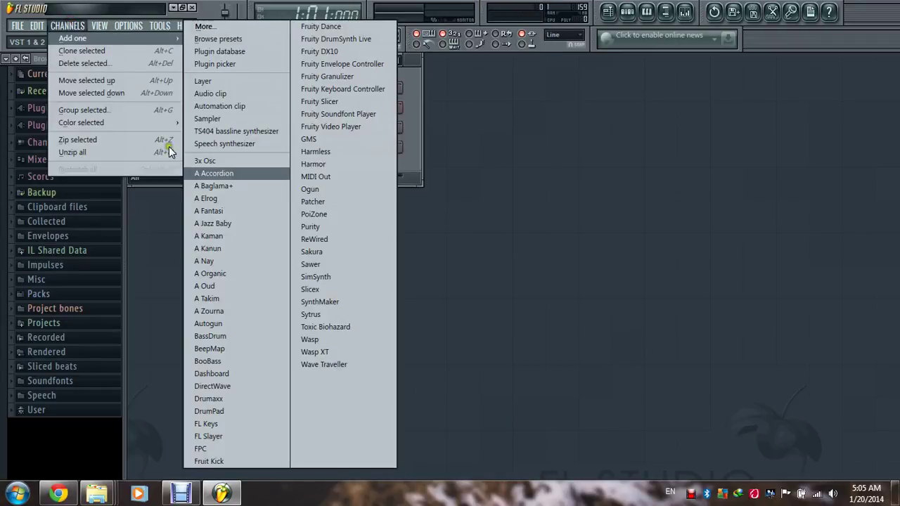
click(210, 248)
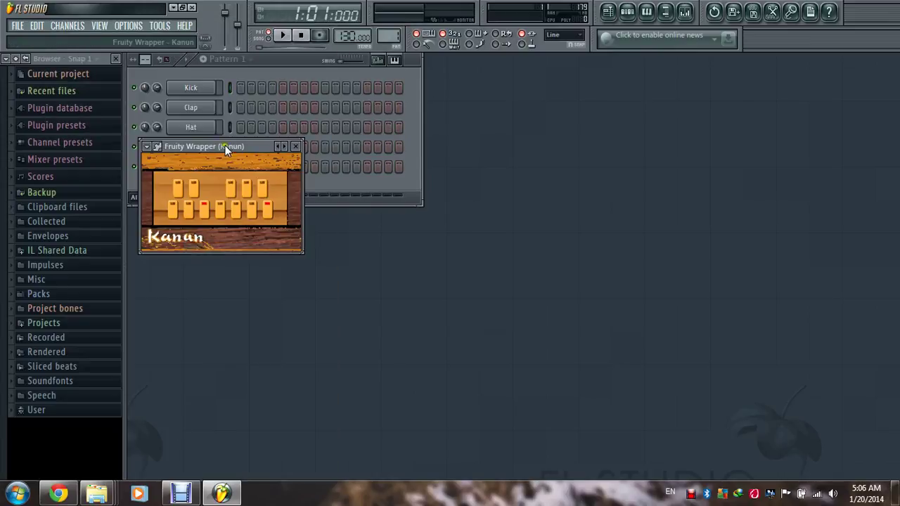
drag(224, 146, 343, 202)
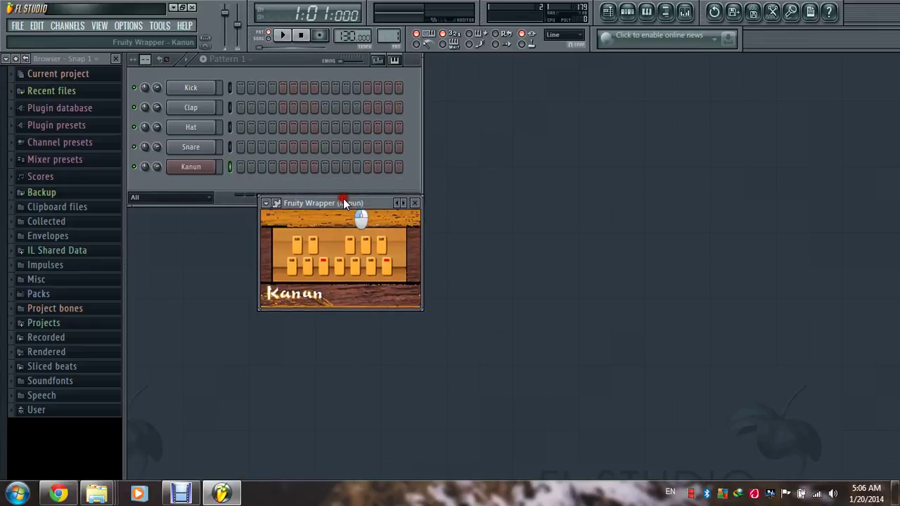
- Look at the Kanun plugin's wrapper settings and return to the instrument interface
click(277, 205)
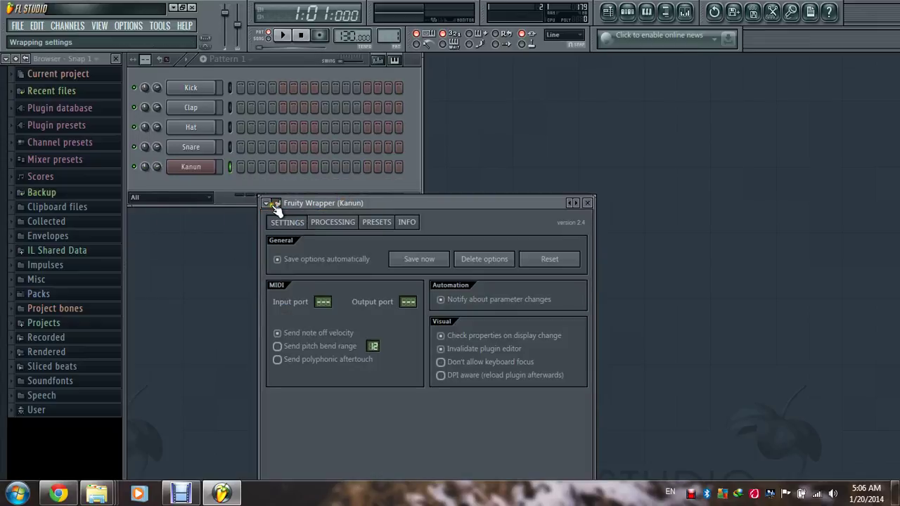
click(274, 203)
click(276, 204)
- Open the piano roll for the Kanun channel and place it beside the plugin window
click(279, 214)
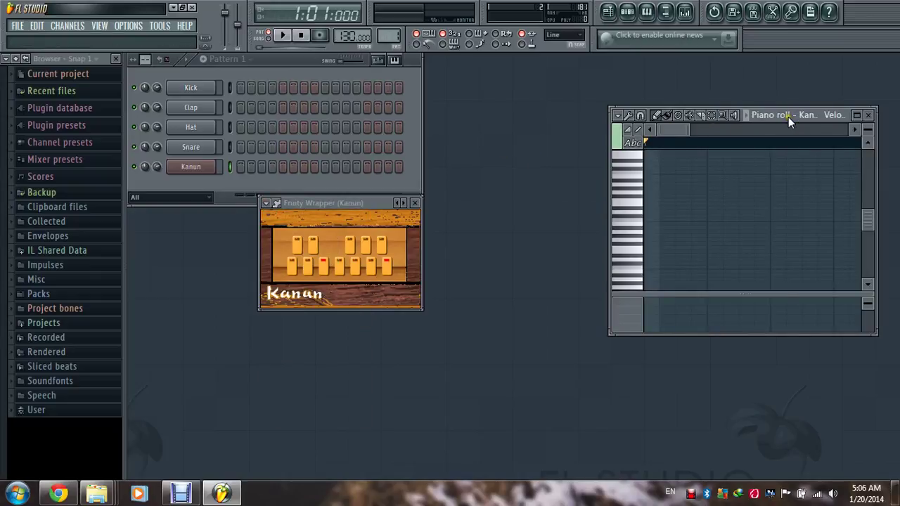
drag(788, 119, 661, 125)
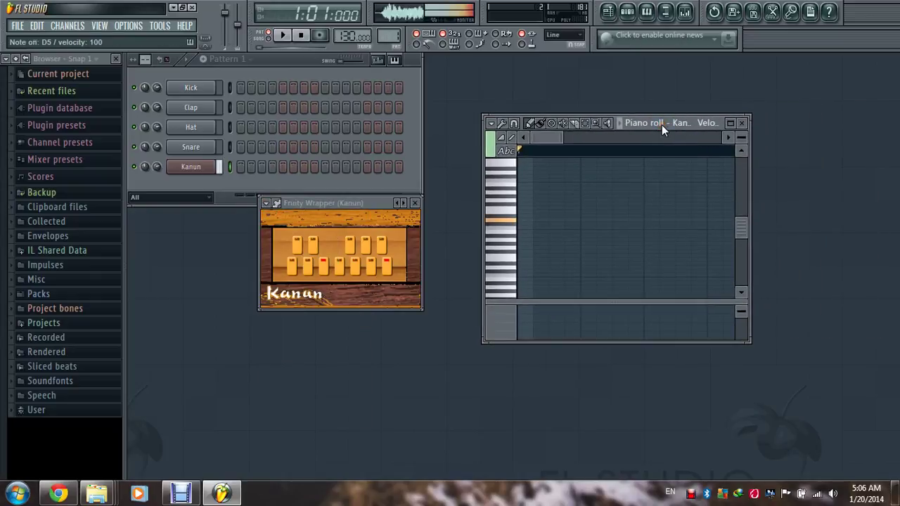
- Play a test melody live on the Kanun instrument, alternating octave notes in the range from D5 to G6
key(x)
key(w)
key(x)
key(w)
key(x)
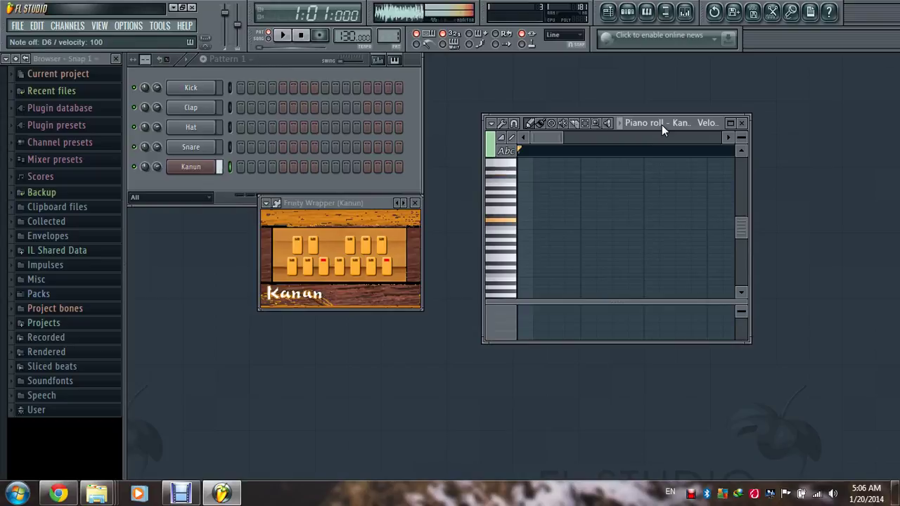
key(w)
key(x)
key(w)
key(x)
key(w)
key(x)
key(w)
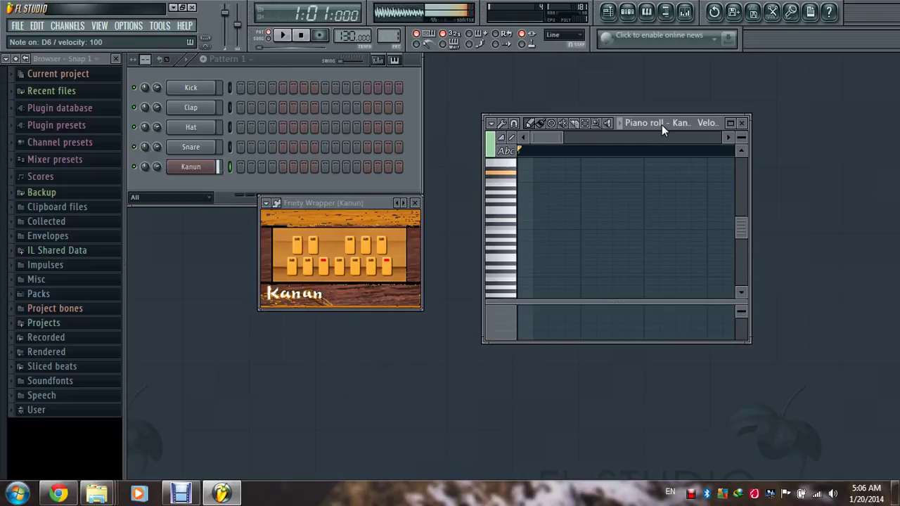
key(e)
key(w)
key(q)
key(x)
key(w)
key(x)
key(w)
key(x)
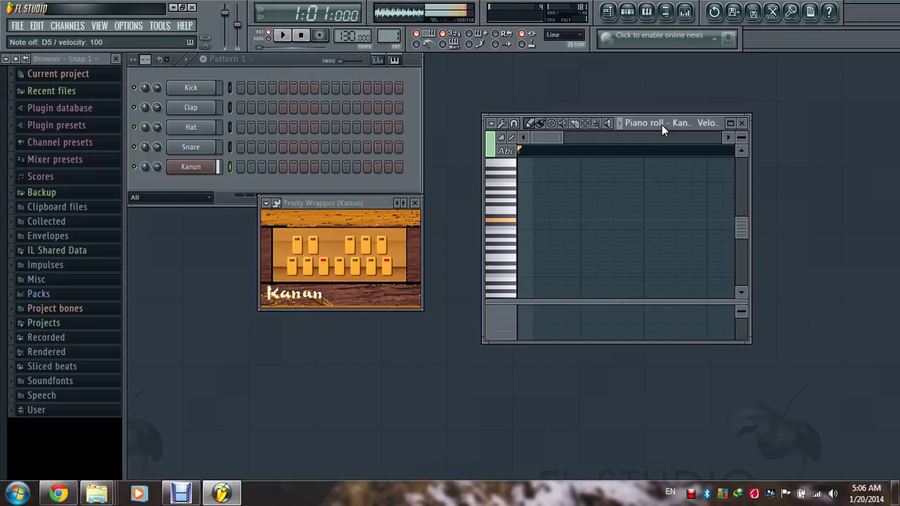
key(w)
key(x)
key(w)
key(x)
key(w)
key(r)
key(v)
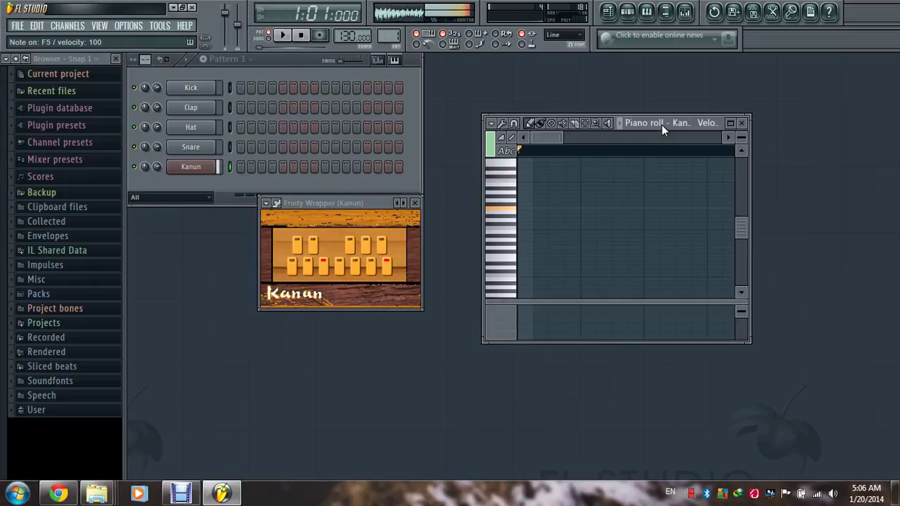
key(r)
key(v)
key(r)
key(v)
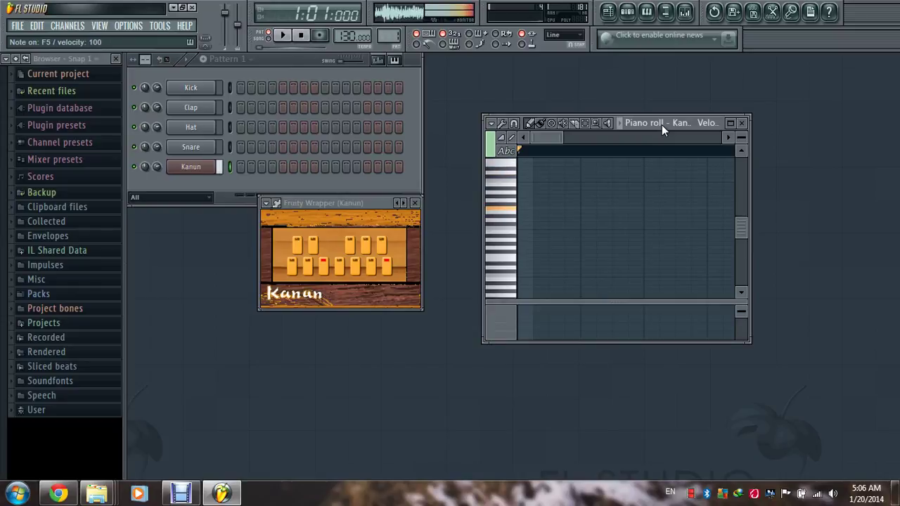
key(r)
key(w)
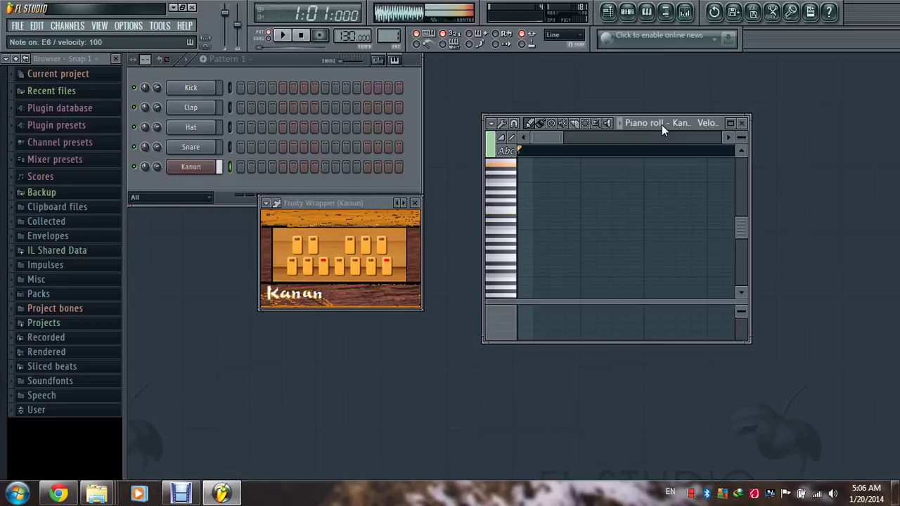
key(x)
key(e)
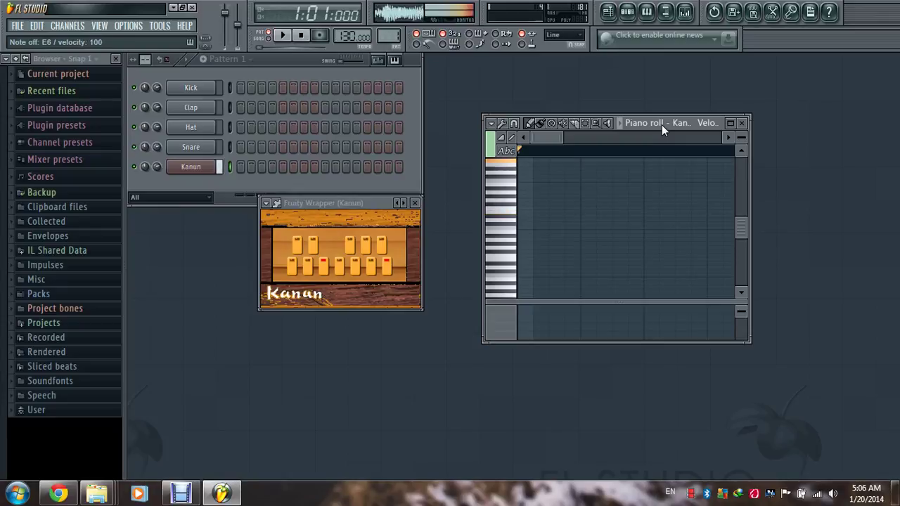
key(w)
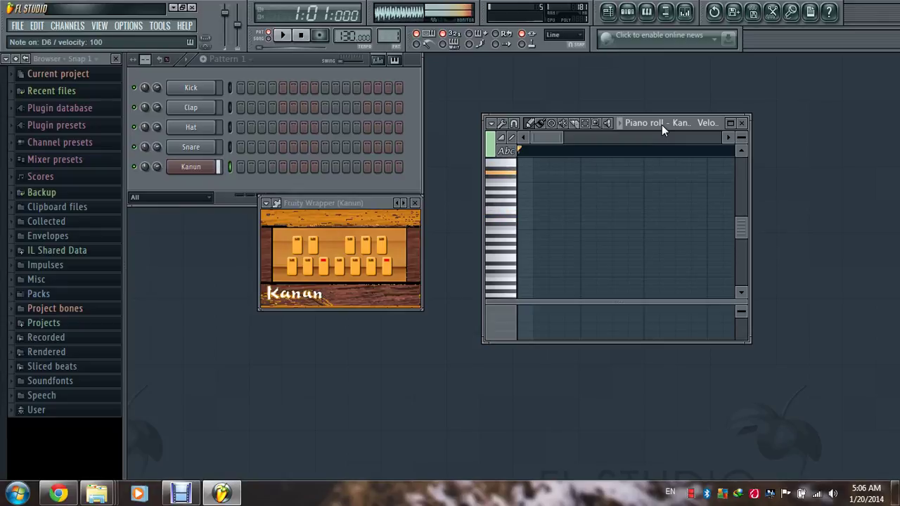
key(x)
key(t)
key(b)
key(t)
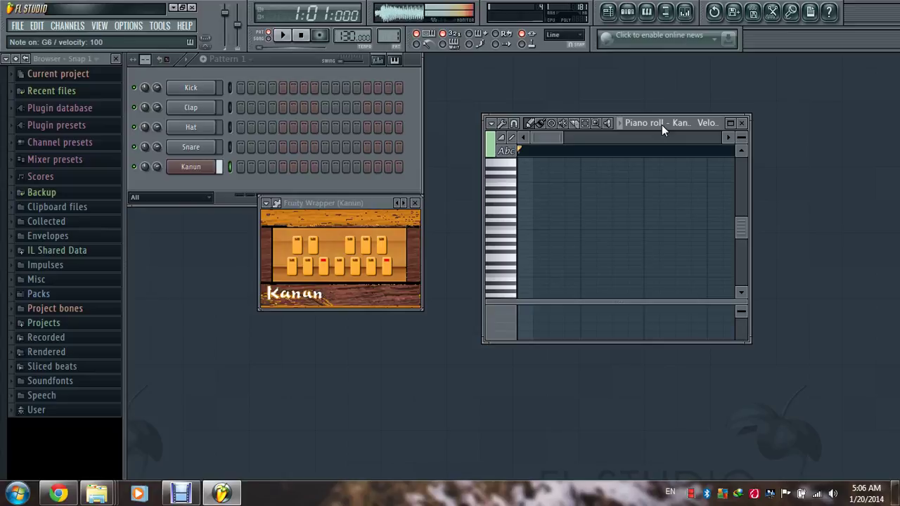
key(b)
key(b)
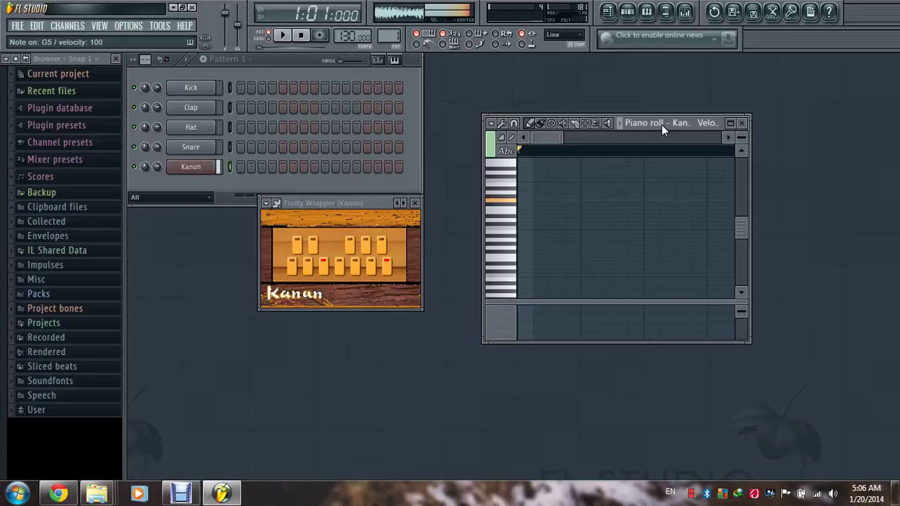
key(e)
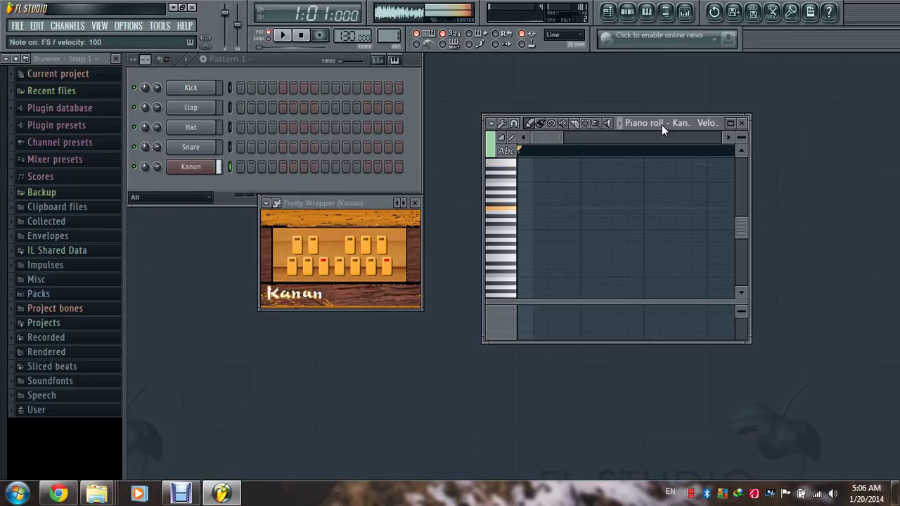
key(r)
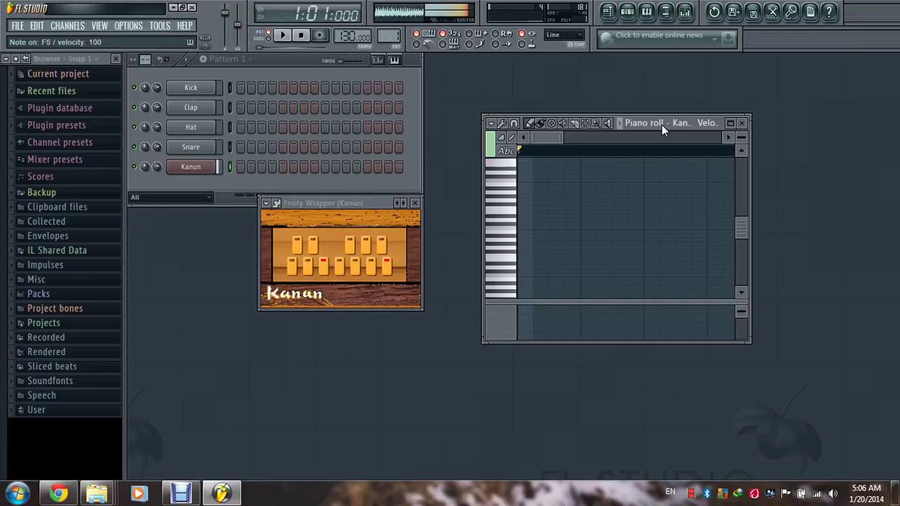
key(e)
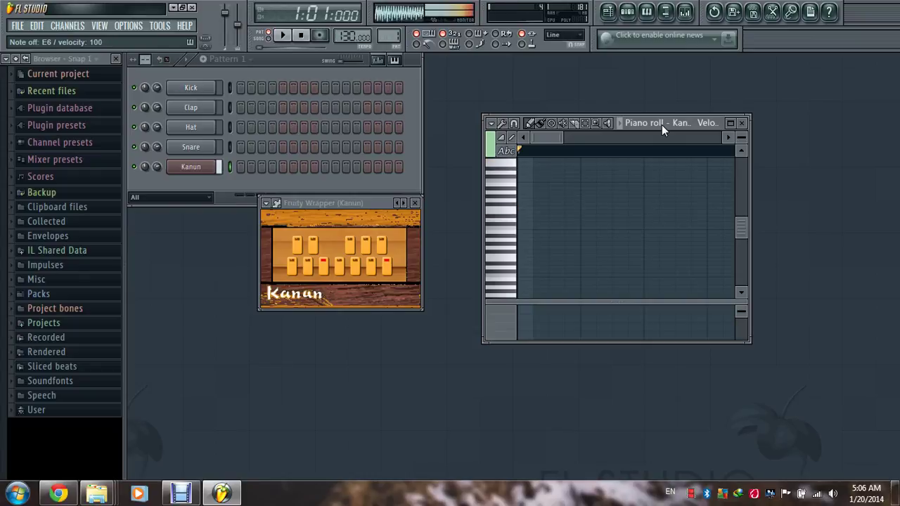
key(c)
key(e)
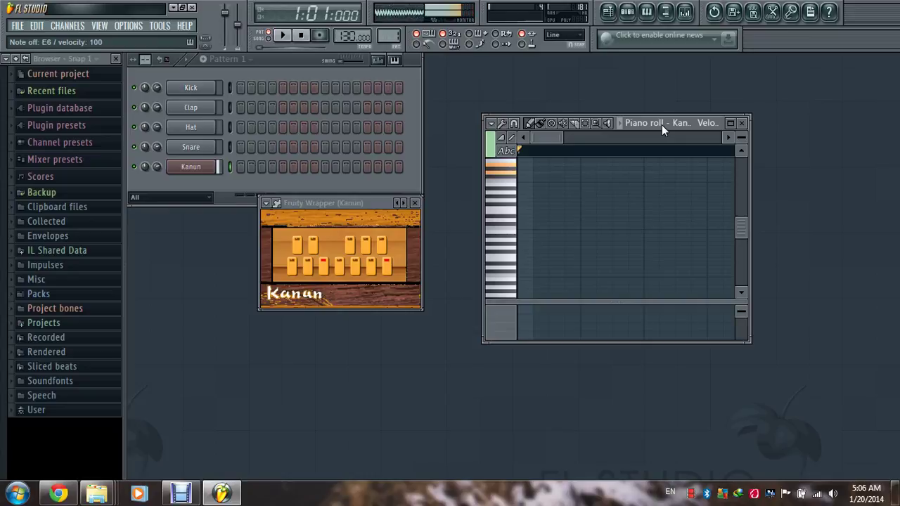
key(q)
key(x)
key(w)
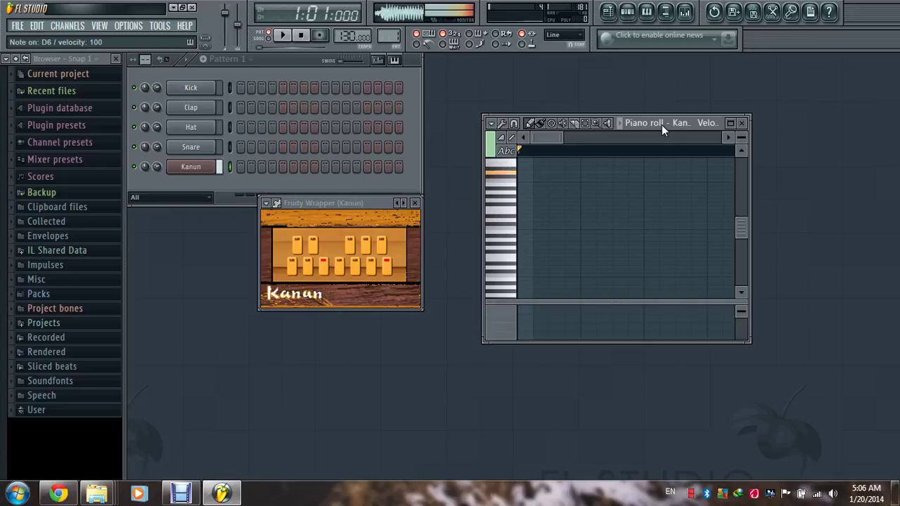
key(q)
key(m)
key(q)
key(w)
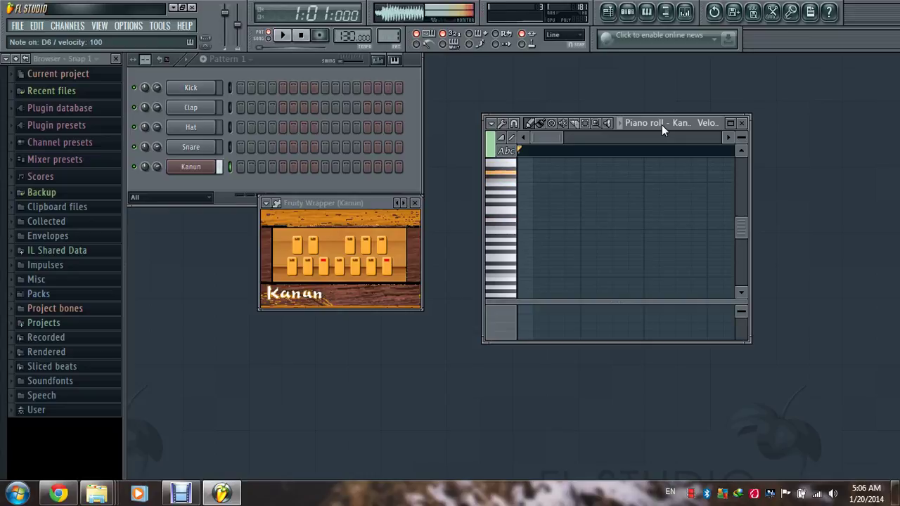
key(z)
key(w)
key(z)
key(w)
key(z)
key(w)
key(e)
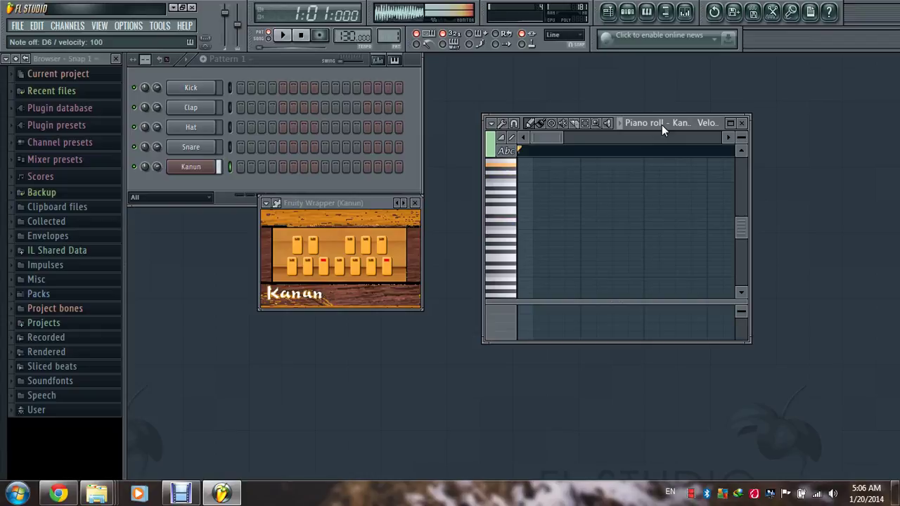
key(g)
key(g)
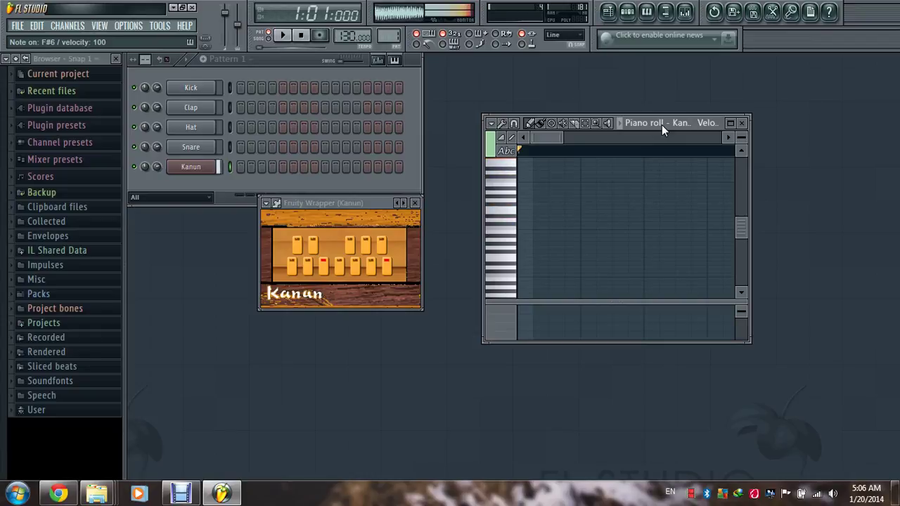
key(g)
key(5)
key(g)
key(g)
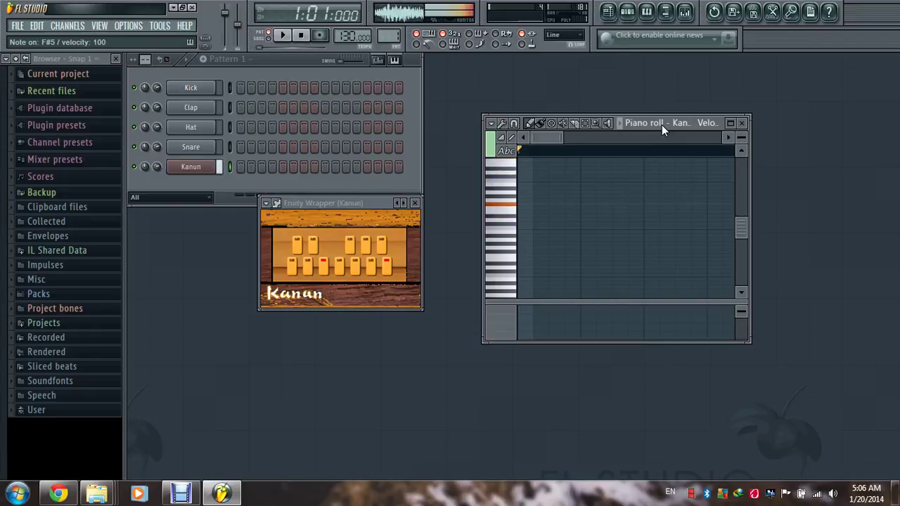
key(g)
key(g)
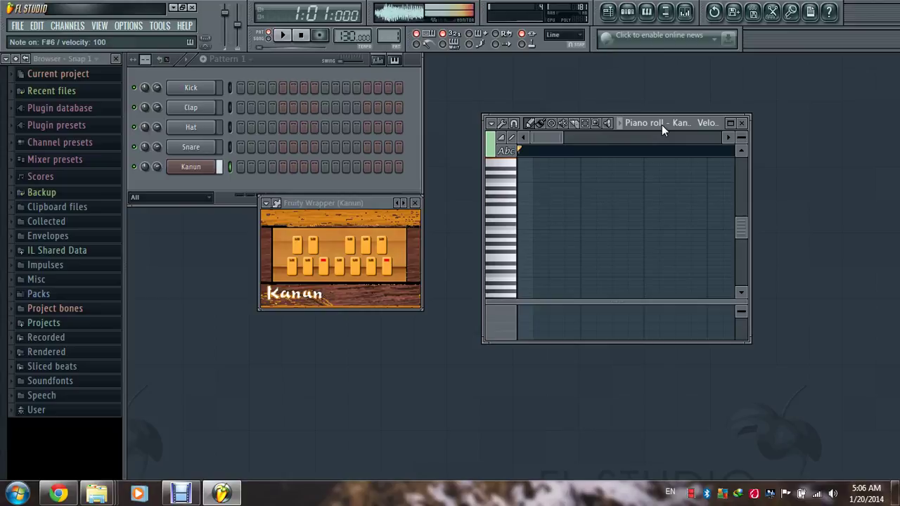
key(g)
key(e)
key(g)
key(g)
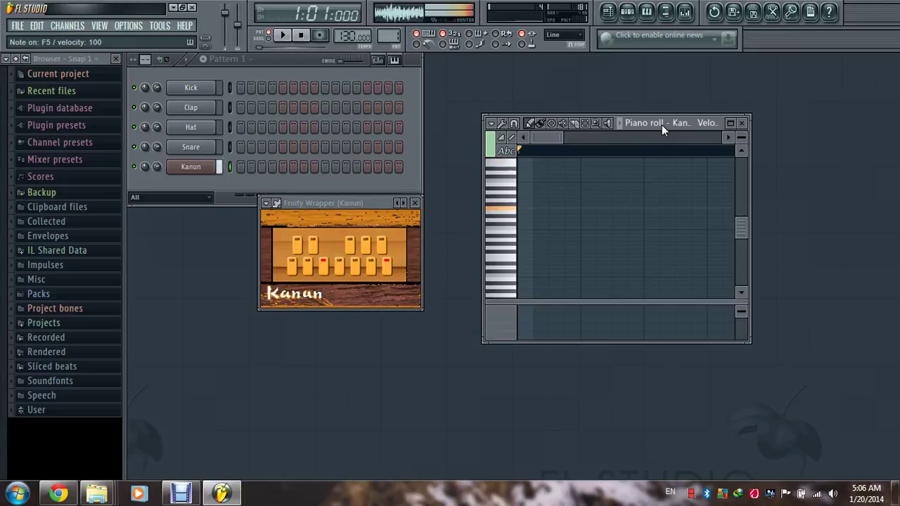
key(r)
key(g)
key(e)
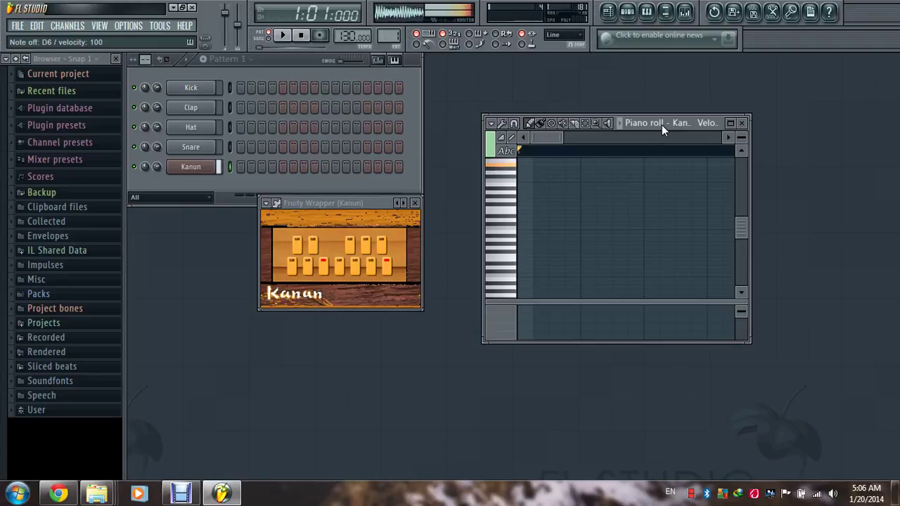
key(v)
key(e)
key(v)
key(r)
key(e)
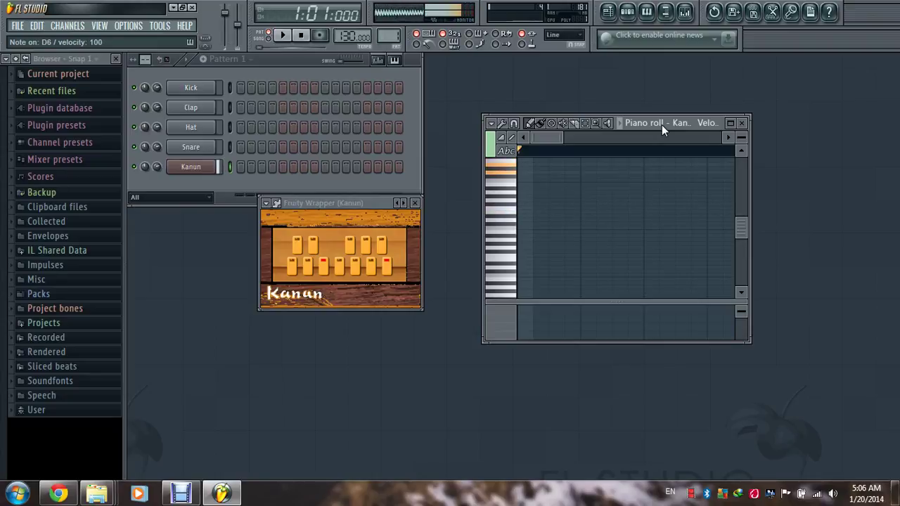
- Finish the Kanun sound test by playing alternating D6 and D5 notes live
key(e)
key(x)
key(e)
key(x)
key(e)
key(x)
key(e)
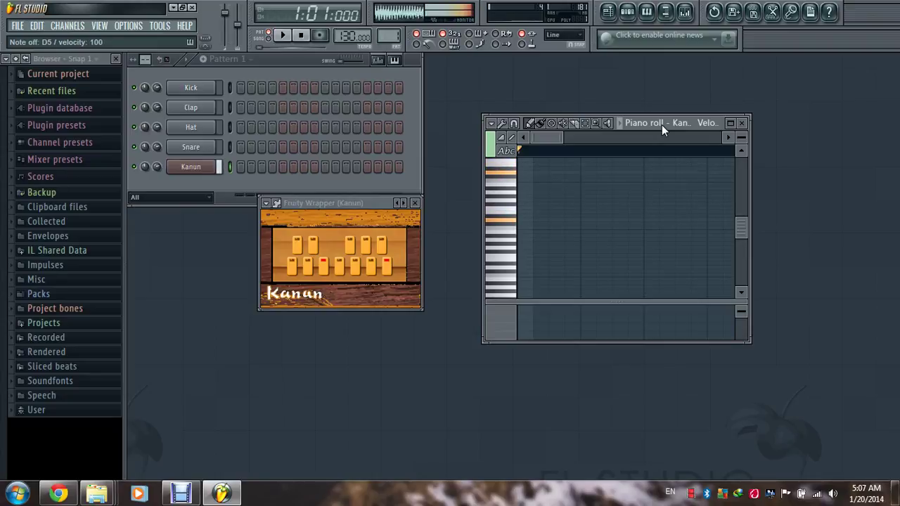
- Add an A Nay channel to the project
click(68, 25)
mouse_move(72, 39)
click(207, 248)
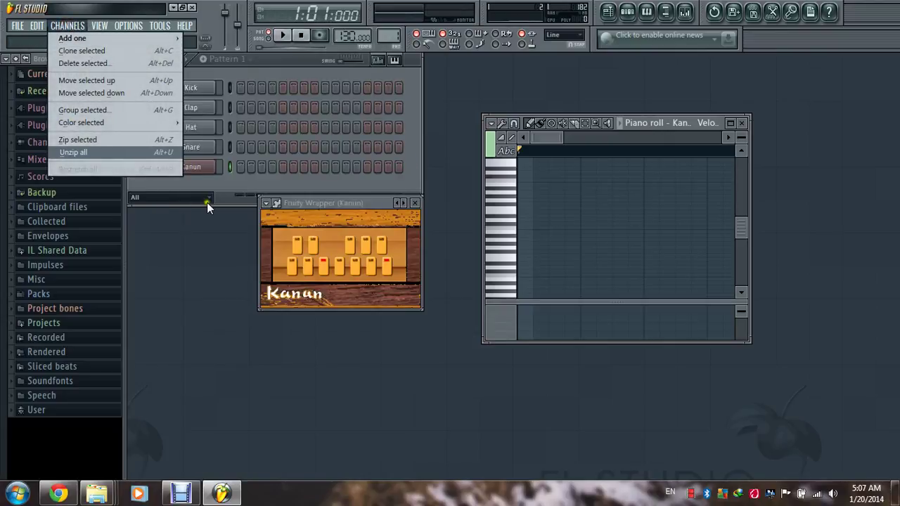
mouse_move(93, 40)
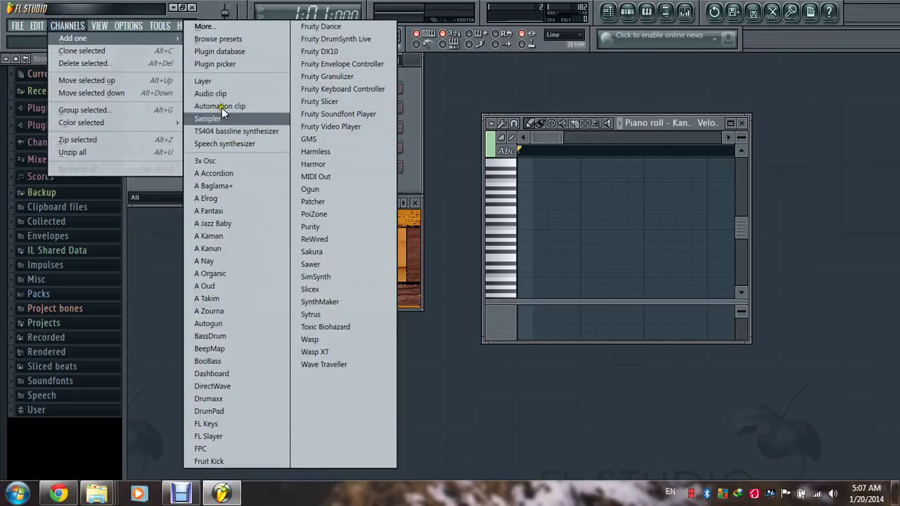
click(225, 260)
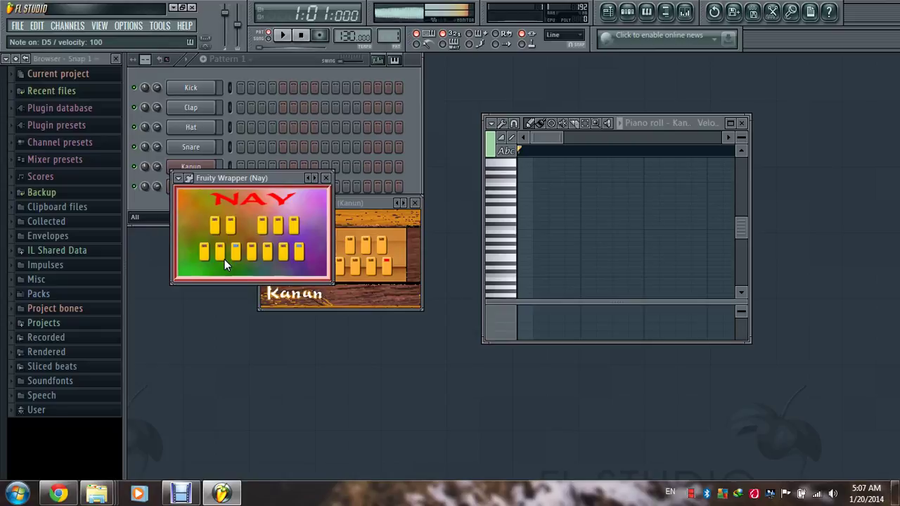
- Play a test melody live on the Nay instrument, using notes between D5 and E6
key(w)
key(e)
key(5)
key(r)
key(5)
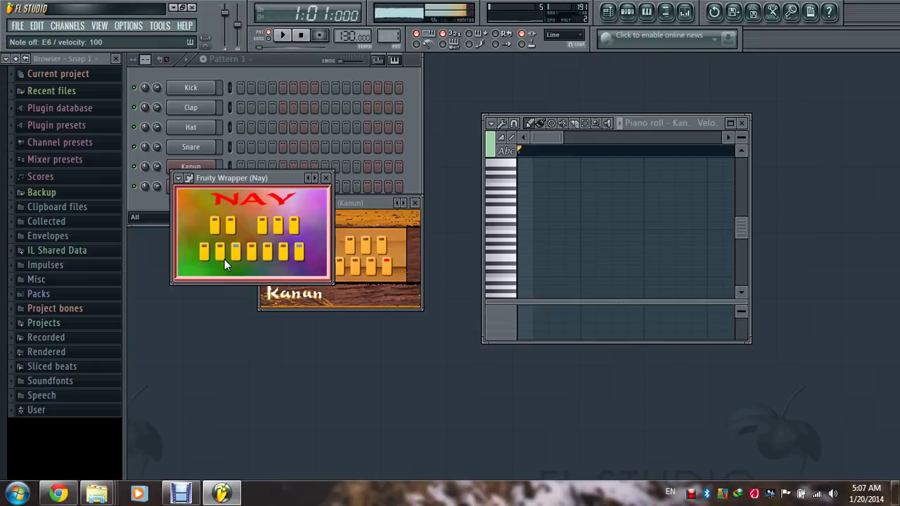
- Add an A Accordion channel and play a short test melody on it with notes between D4 and D5
click(70, 26)
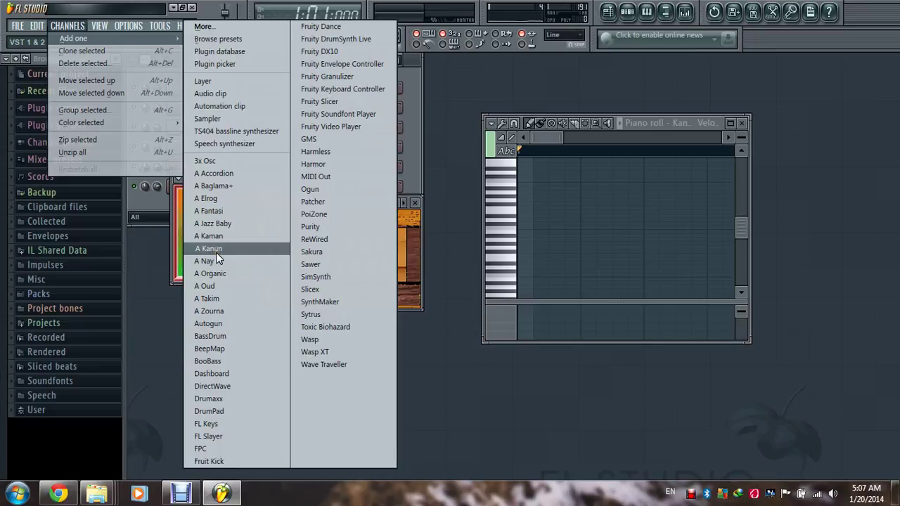
click(215, 175)
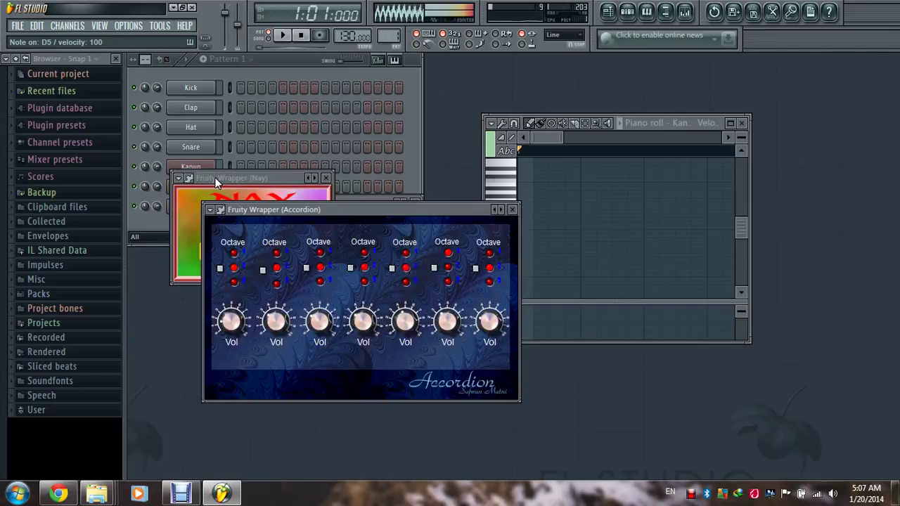
key(q)
key(n)
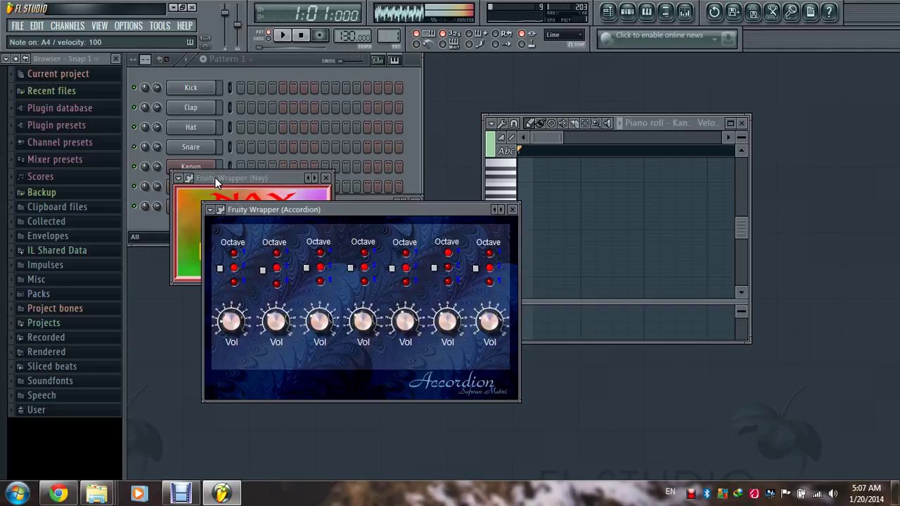
key(m)
key(n)
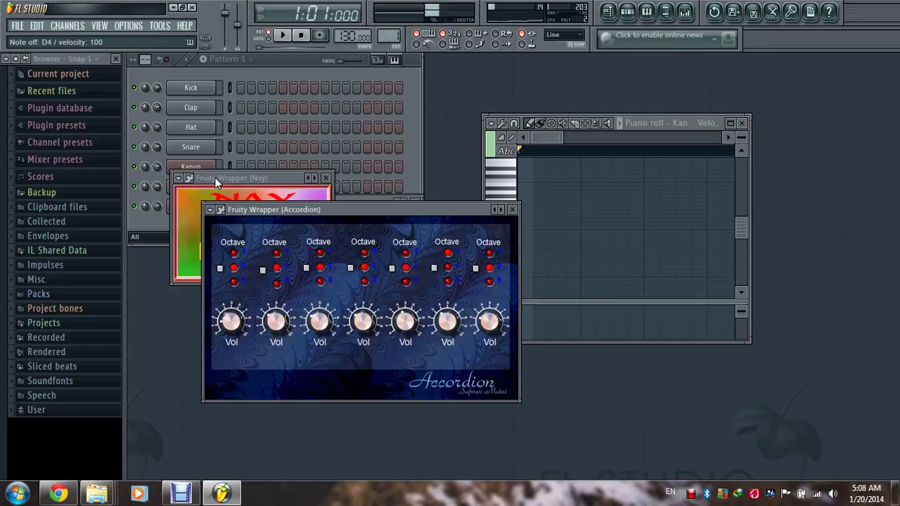
- Add an A Kaman channel and turn on the E and B note switches in the Kamanjat plugin
click(68, 26)
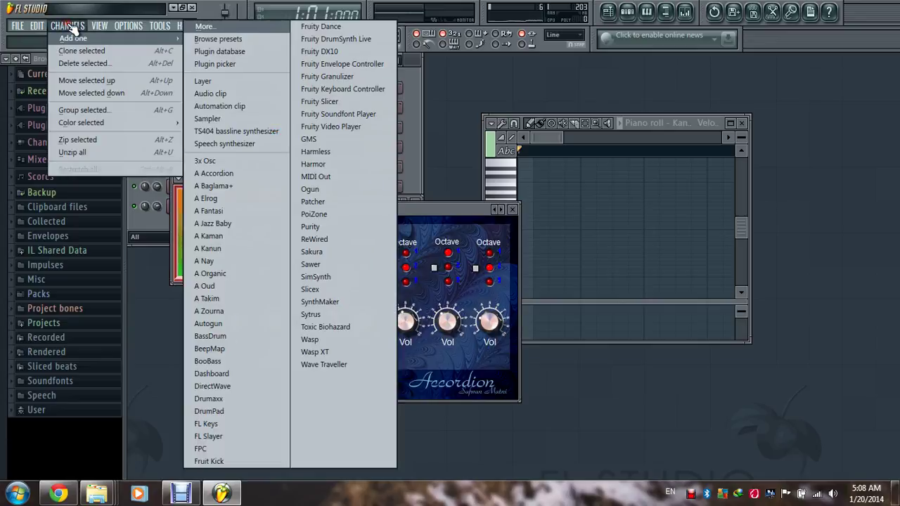
mouse_move(105, 38)
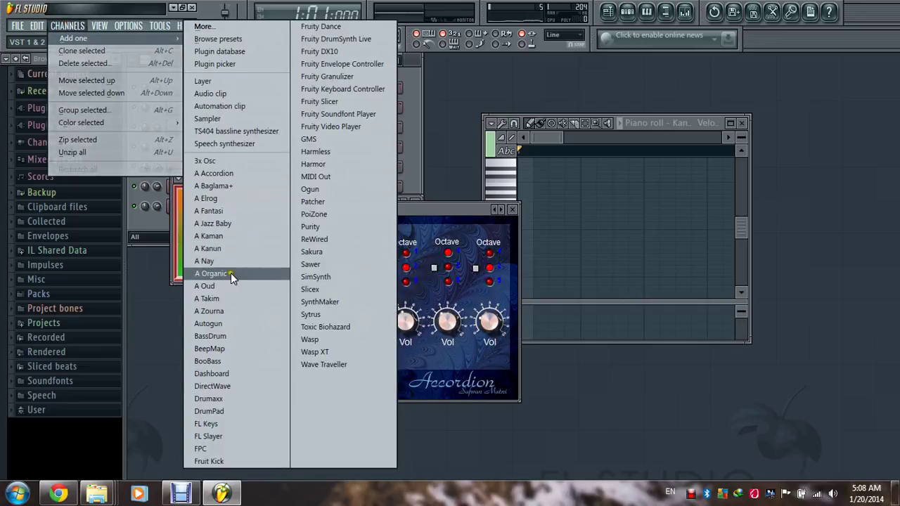
click(229, 235)
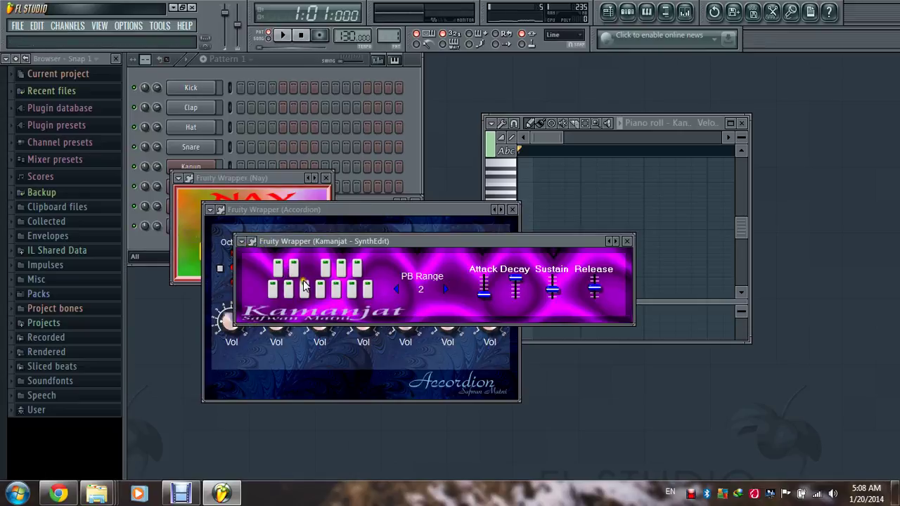
click(367, 290)
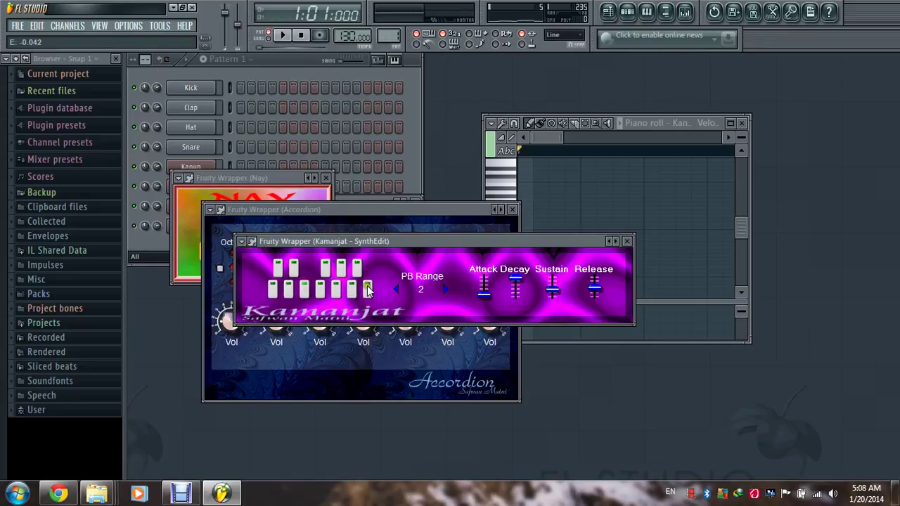
- Open the piano roll for the Kamanjat channel and show it from bar 3
click(242, 241)
click(261, 253)
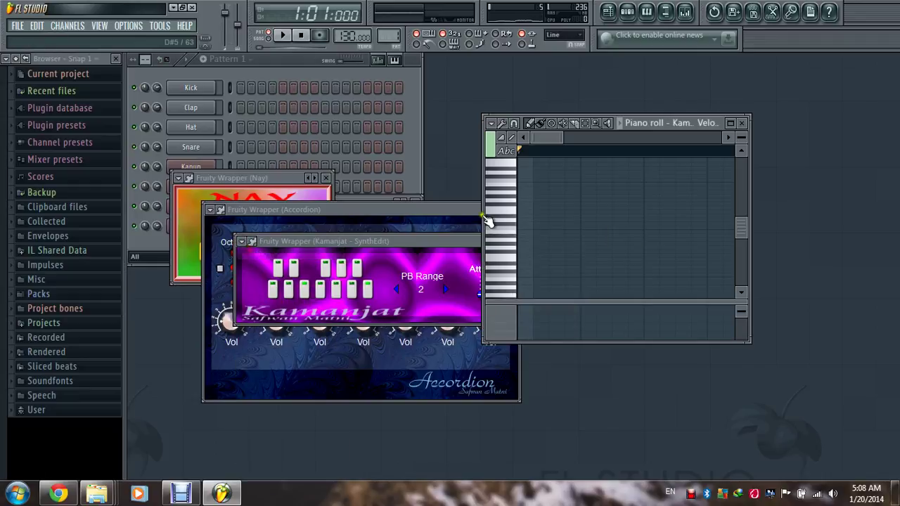
click(622, 137)
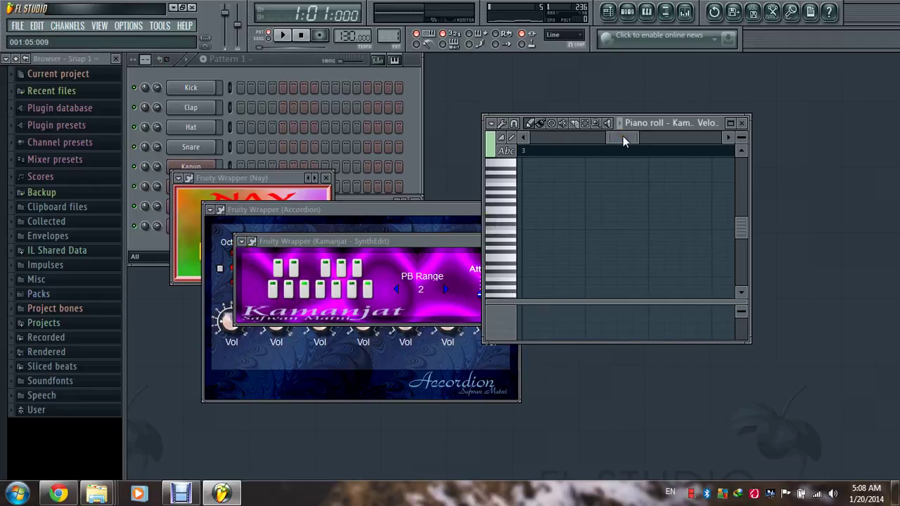
- Play a test melody live on the Kamanjat instrument, including octave-doubled notes, in the range from D4 to F6
key(x)
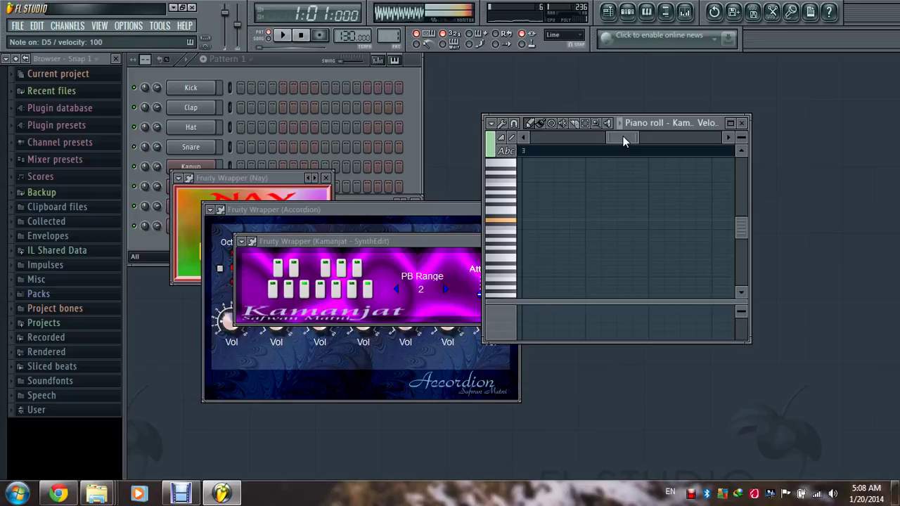
key(q)
key(q)
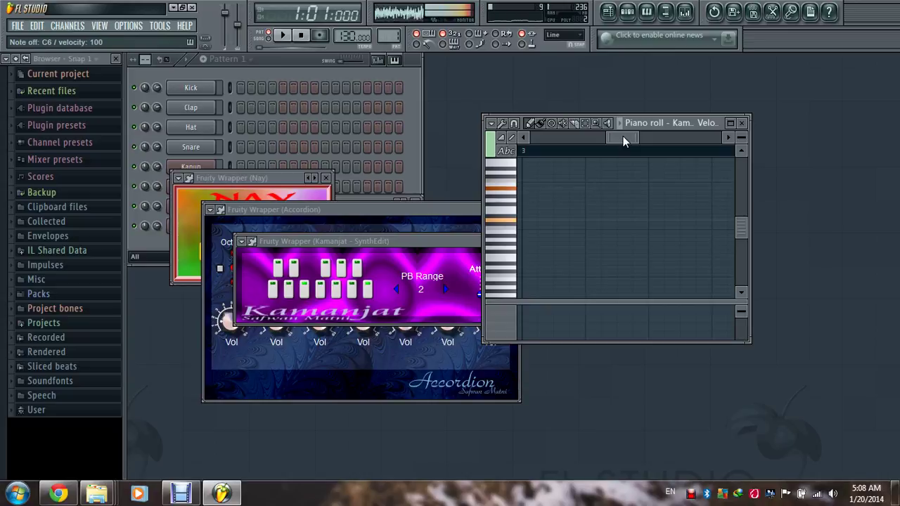
key(n)
key(b)
key(v)
key(c)
key(v)
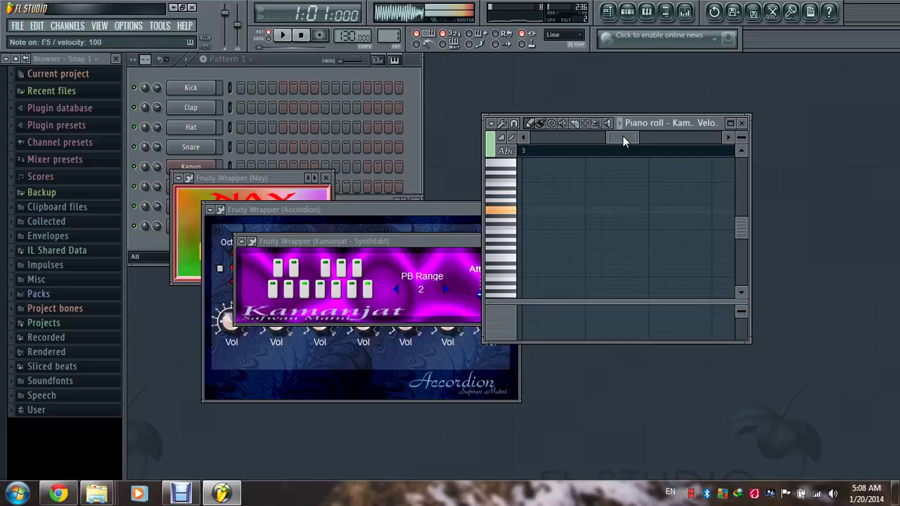
key(c)
key(w)
key(r)
key(t)
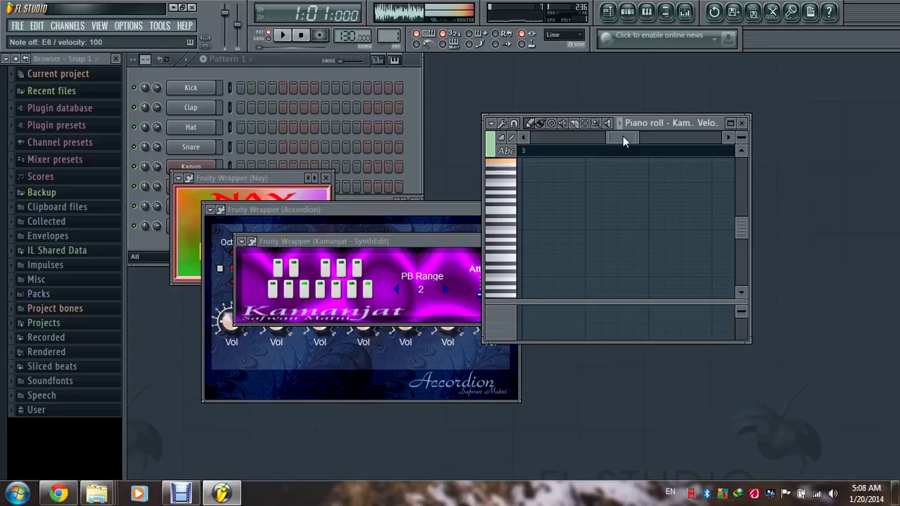
key(r)
key(e)
key(q)
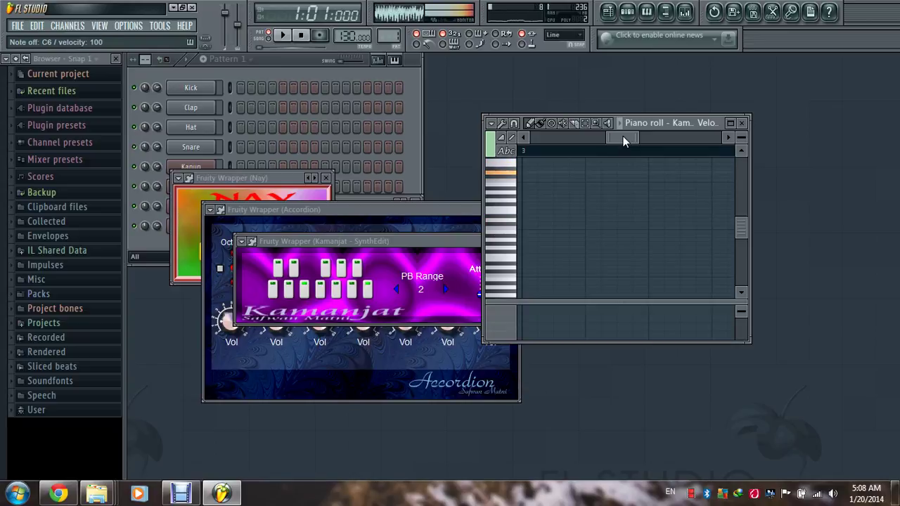
key(x)
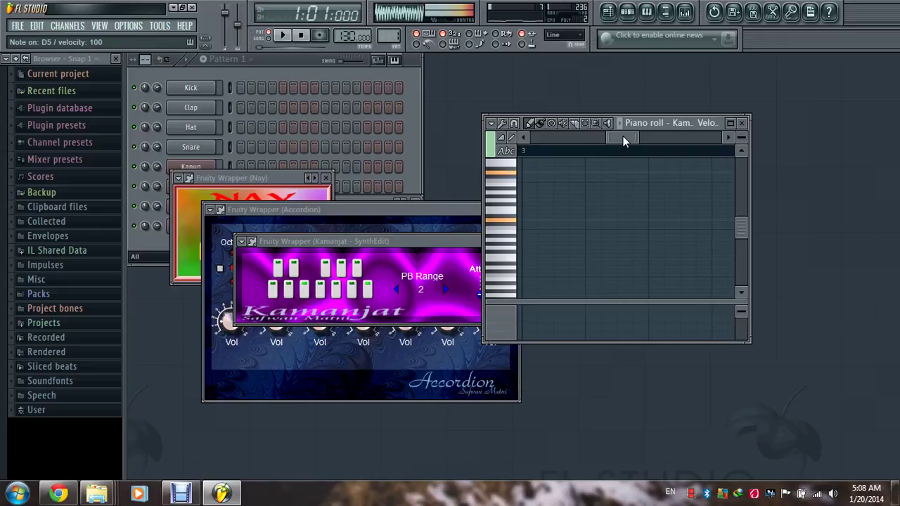
key(x)
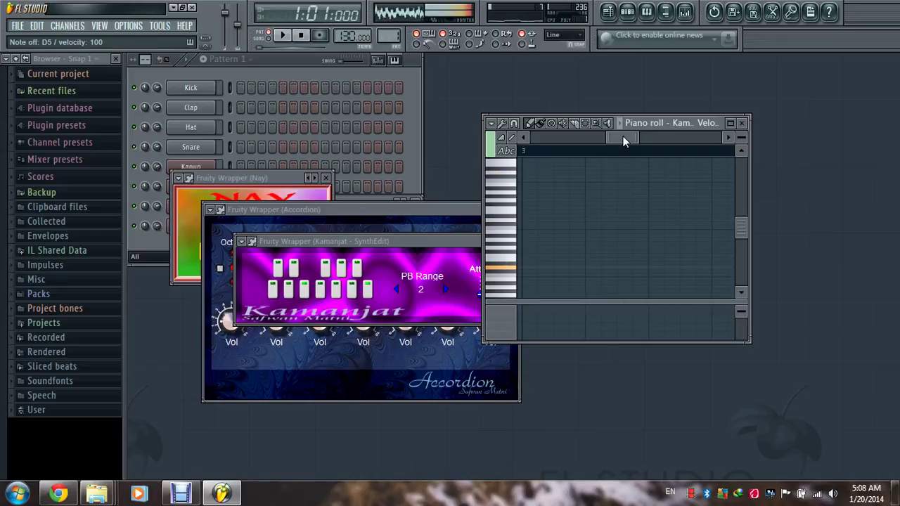
key(b)
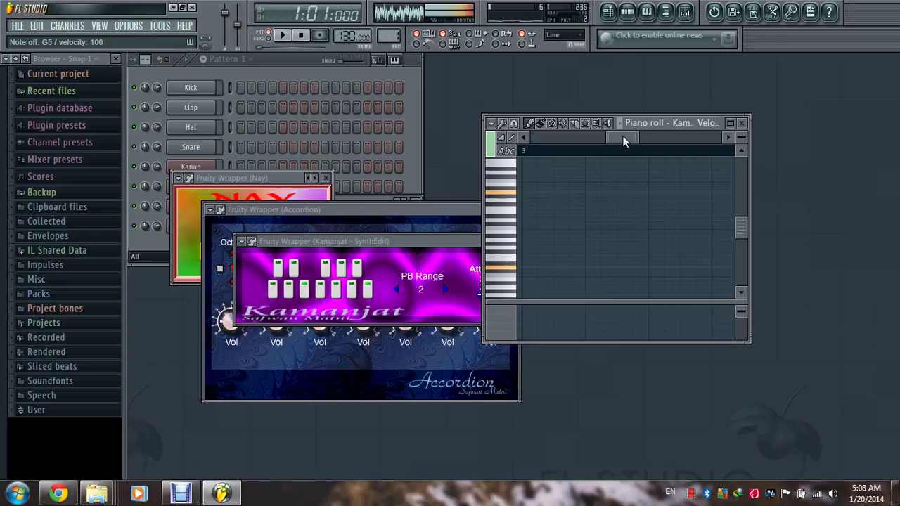
key(b)
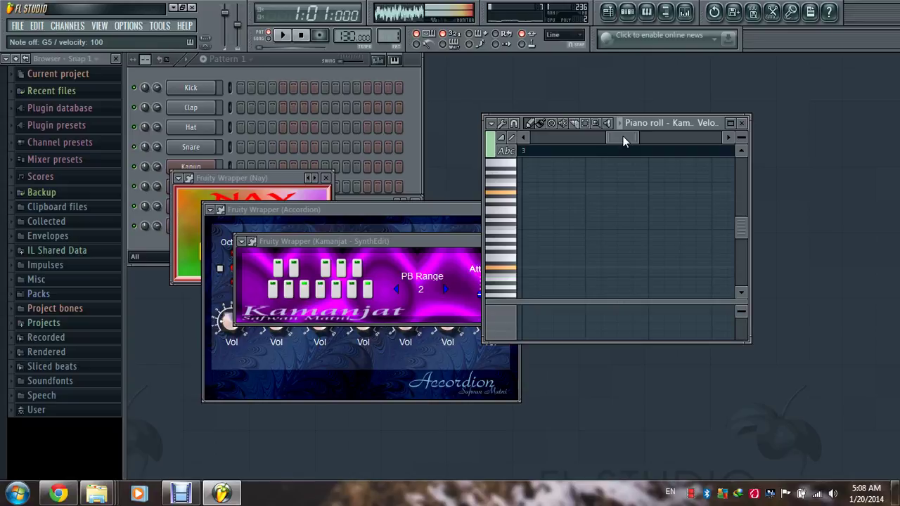
key(b)
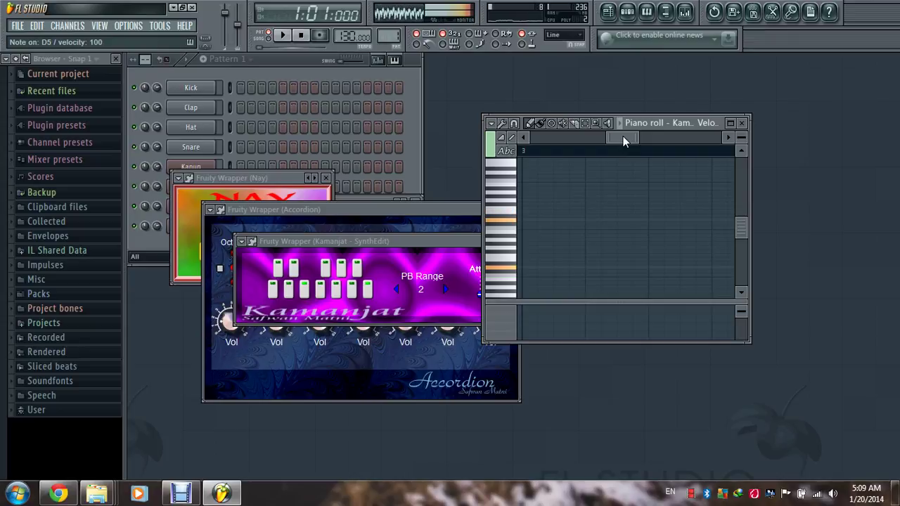
key(o)
key(i)
key(u)
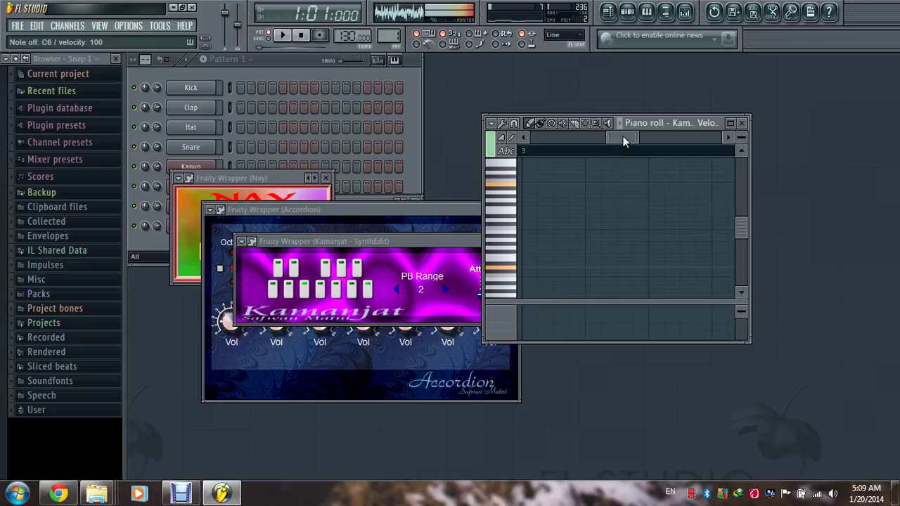
key(o)
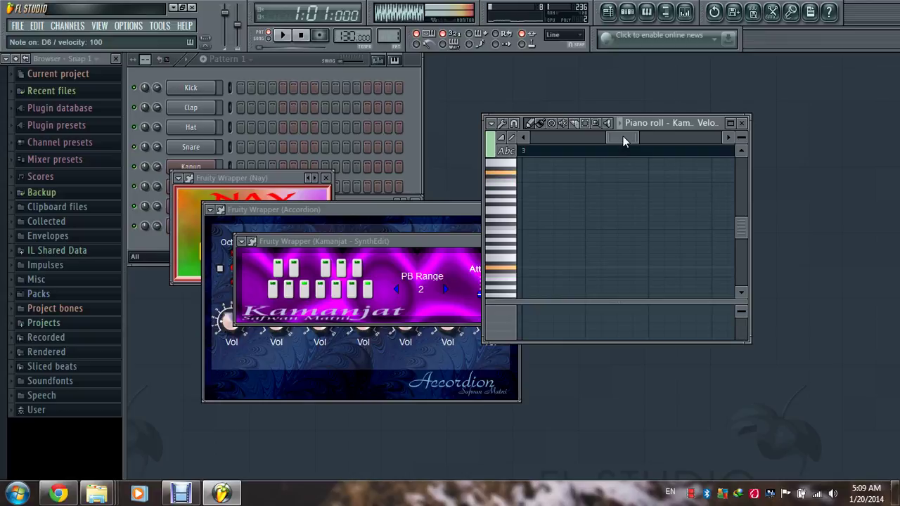
key(p)
key(bracketleft)
key(v)
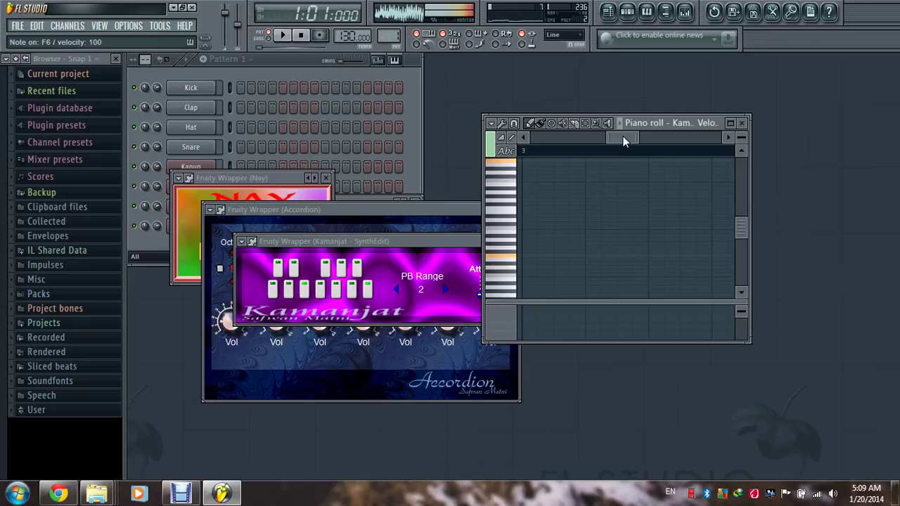
key(p)
key(x)
key(o)
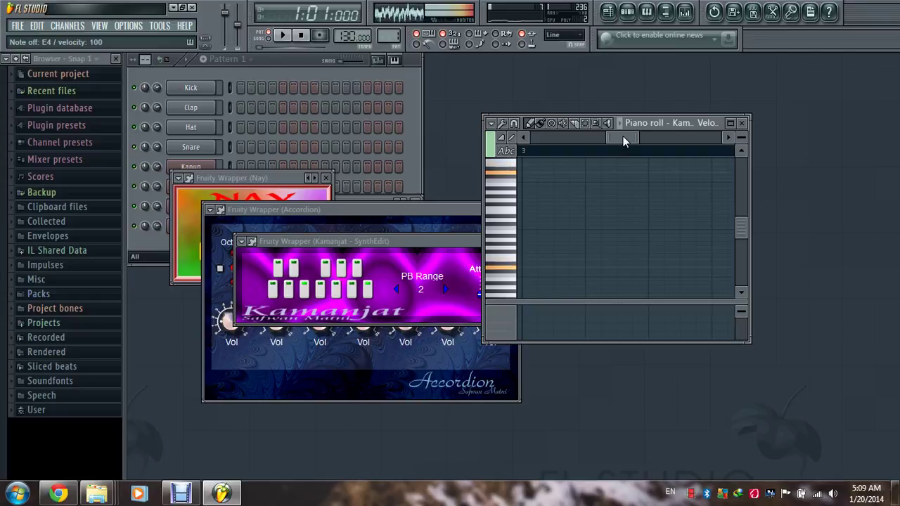
key(p)
key(i)
key(o)
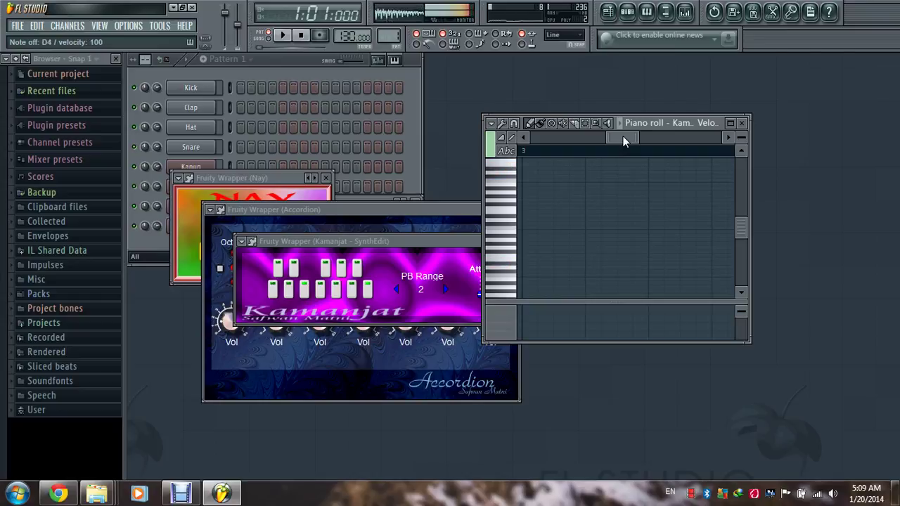